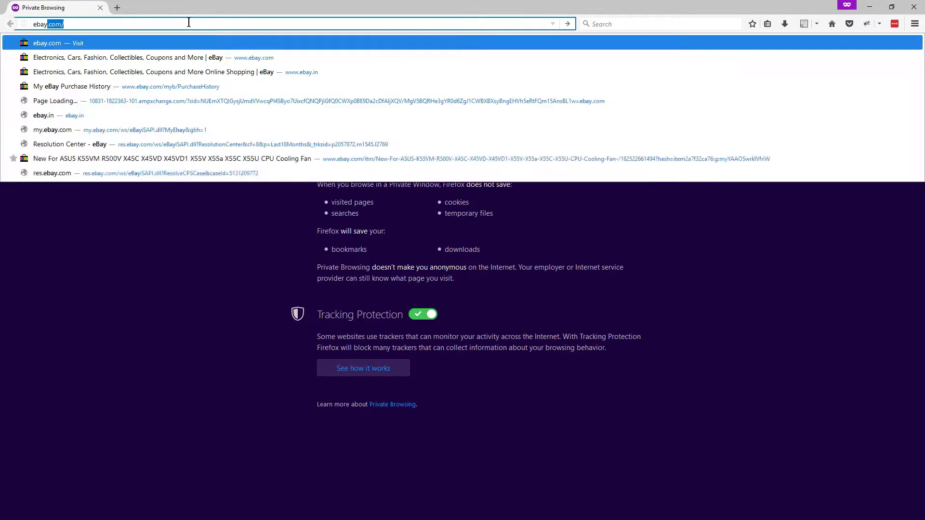
text(.in)
- Load ebay.in and search it for 'microsoft office', bringing up 55 listings
key(Return)
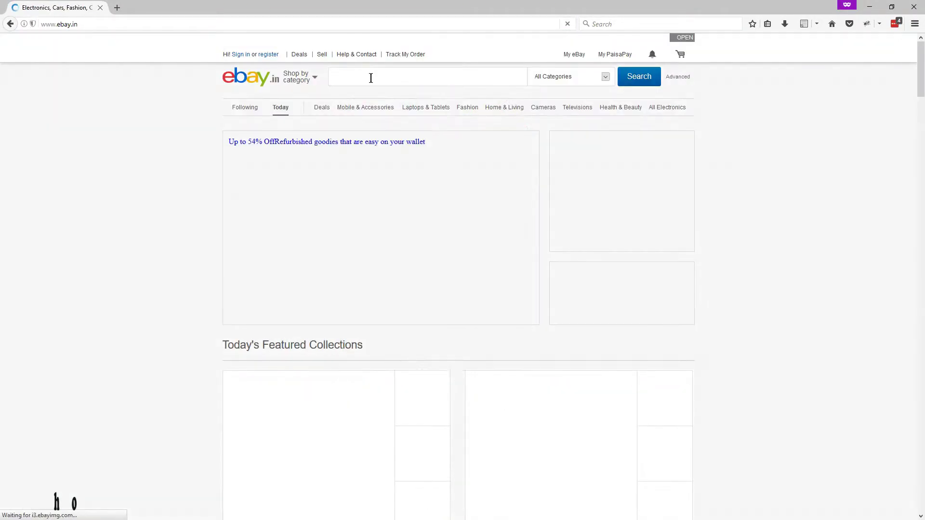
scroll(473, 238, down, 4)
scroll(393, 144, up, 4)
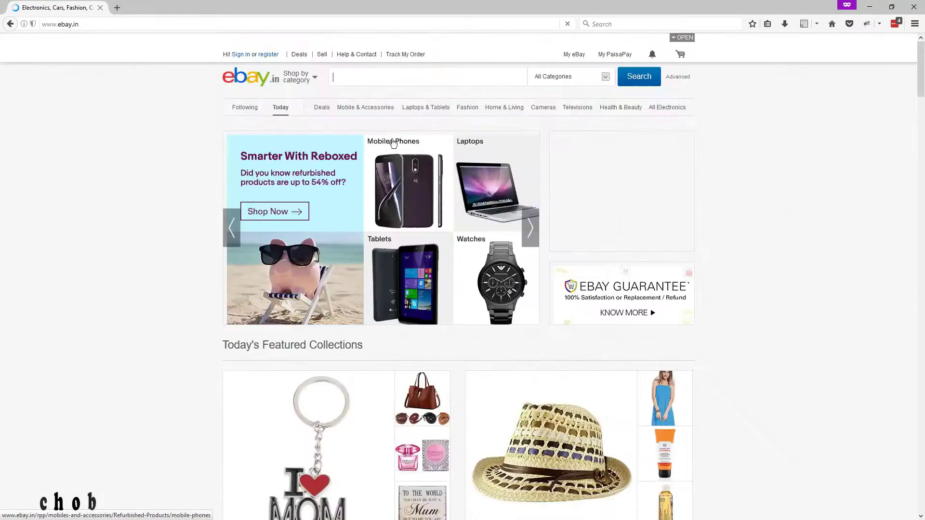
text(microsoft office)
key(Return)
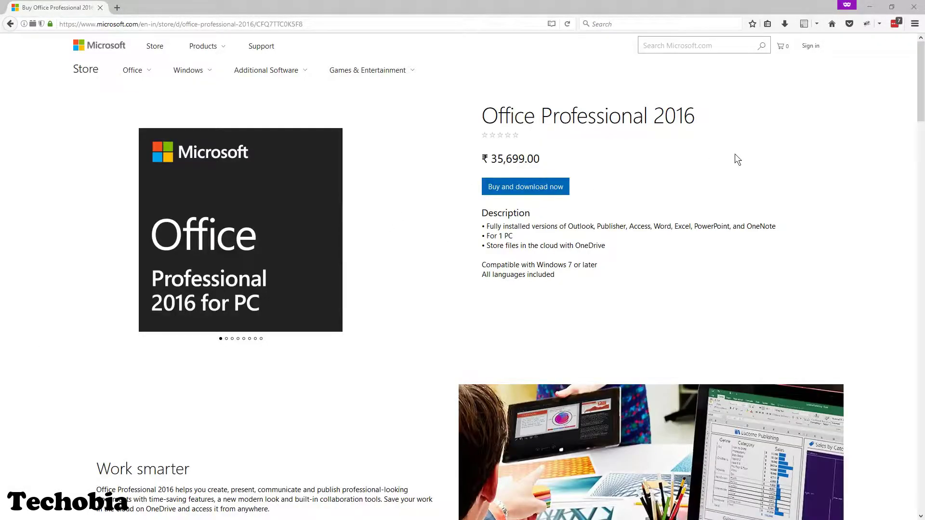
scroll(768, 151, down, 2)
scroll(767, 150, down, 3)
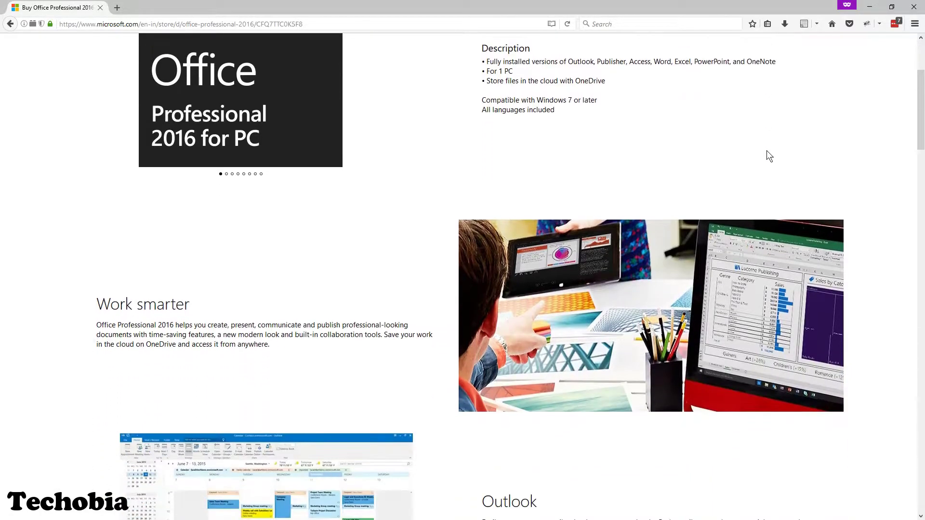
scroll(651, 130, up, 5)
mouse_move(482, 159)
mouse_down()
mouse_move(545, 161)
mouse_move(533, 156)
mouse_up()
click(566, 161)
click(546, 164)
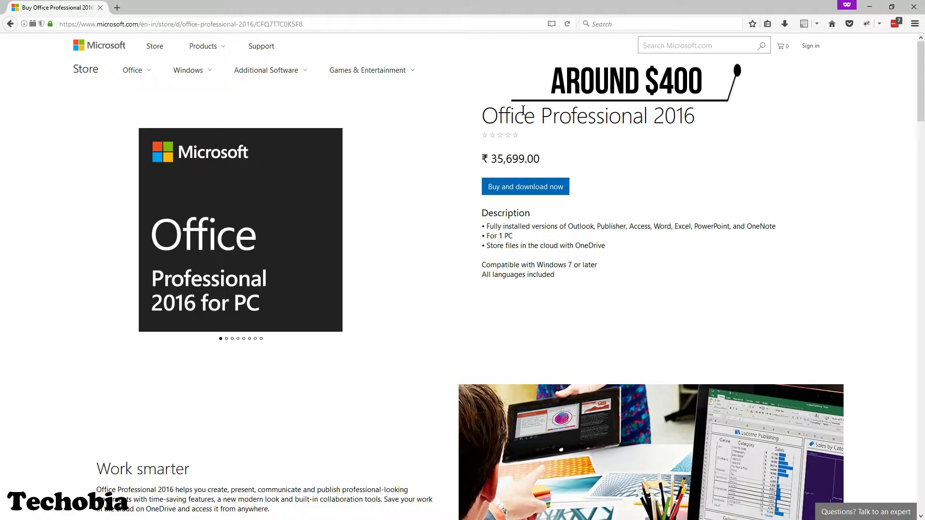
drag(481, 116, 698, 128)
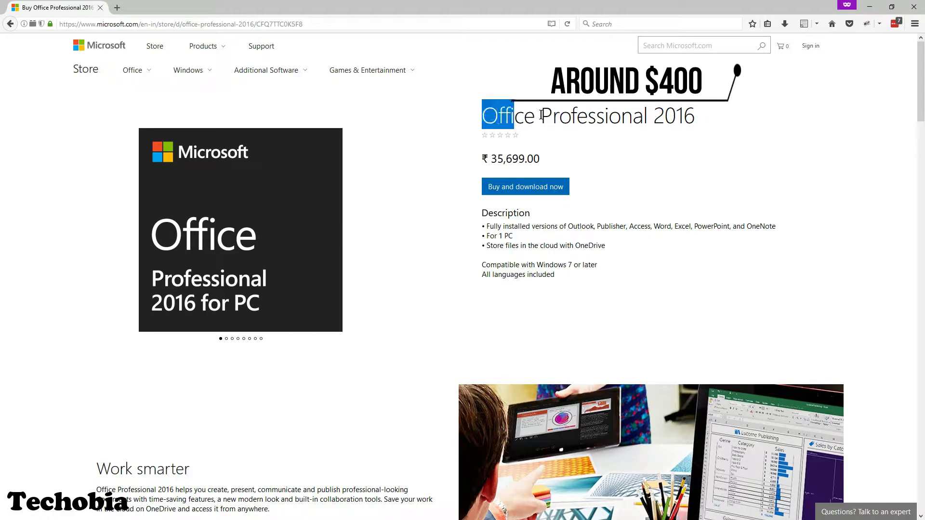
click(723, 166)
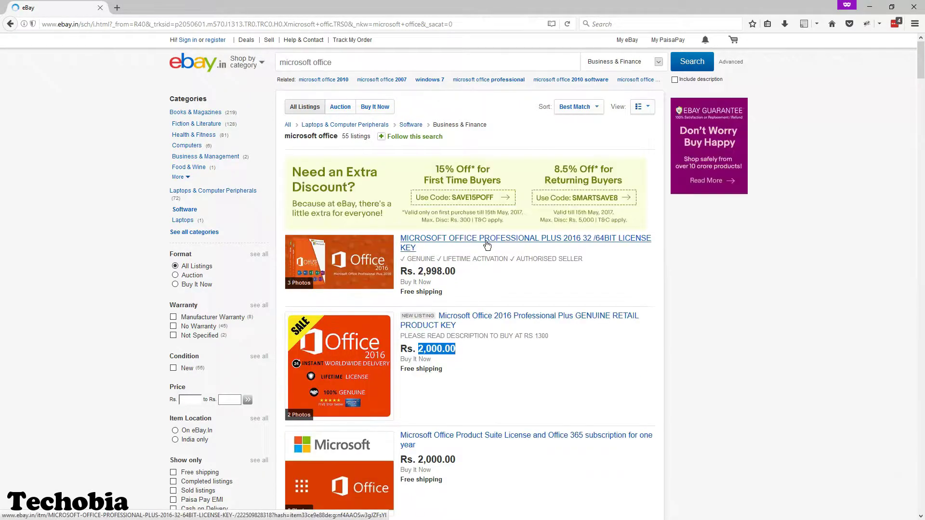
scroll(485, 329, down, 2)
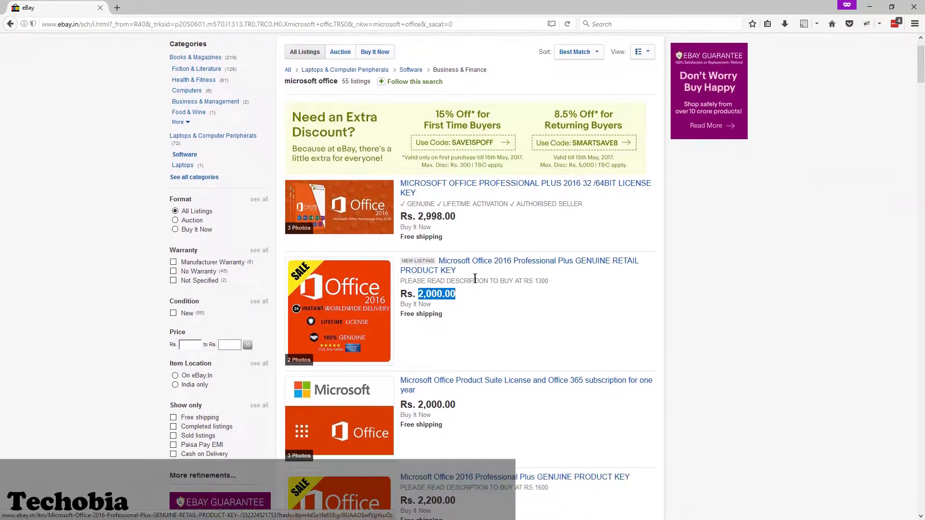
scroll(456, 435, down, 2)
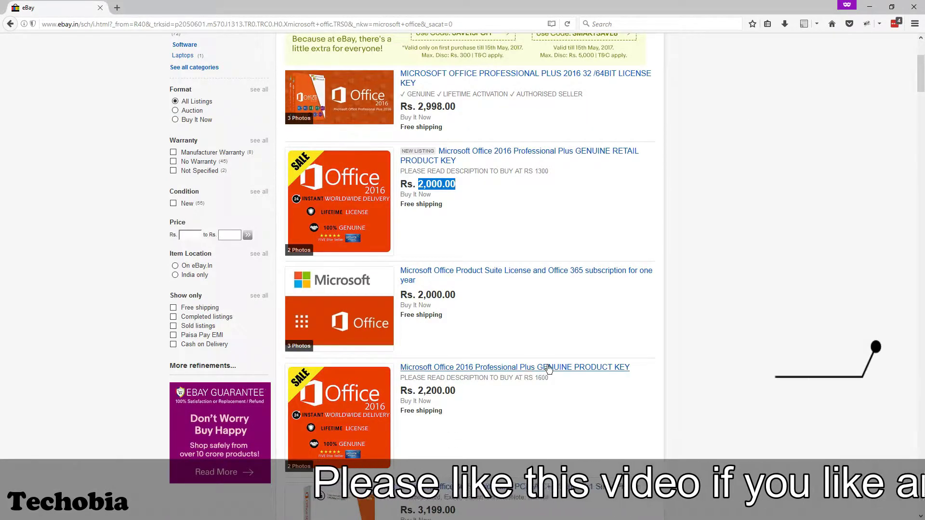
- Open the Rs. 2,200 Office 2016 Professional Plus genuine product key listing with free shipping
click(483, 368)
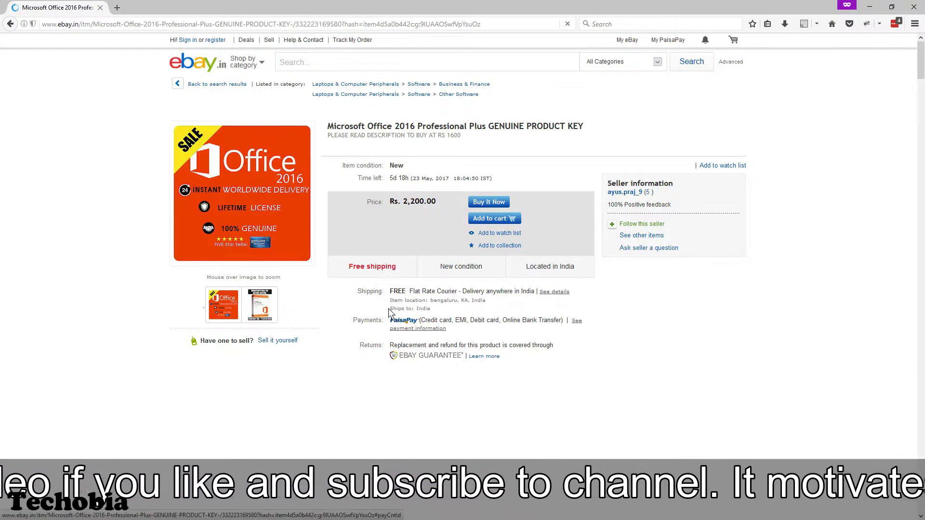
scroll(387, 309, down, 3)
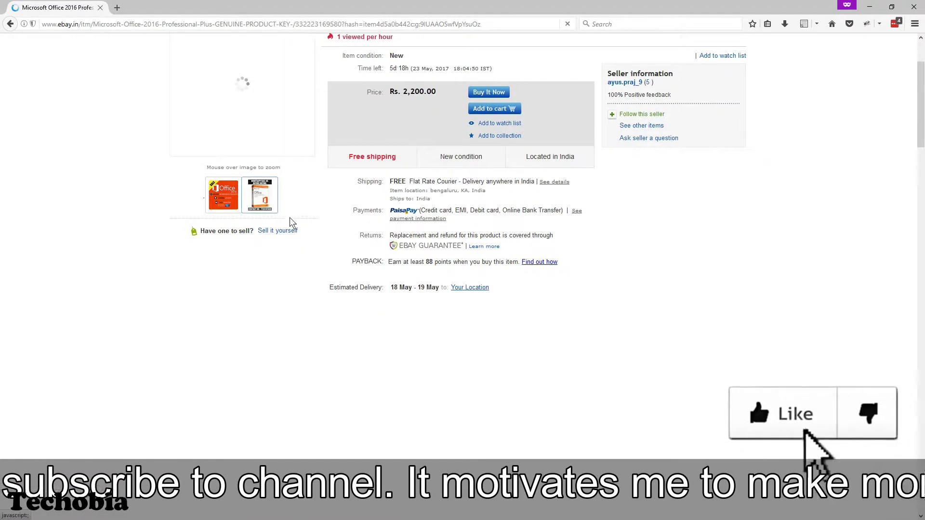
scroll(290, 218, up, 1)
scroll(303, 241, up, 1)
scroll(264, 299, up, 1)
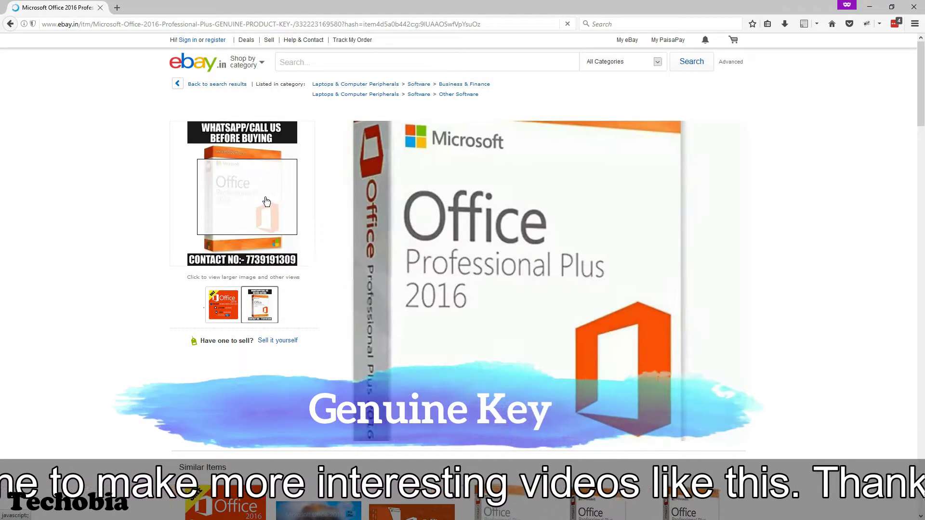
scroll(724, 347, down, 2)
scroll(708, 345, down, 3)
scroll(709, 345, up, 4)
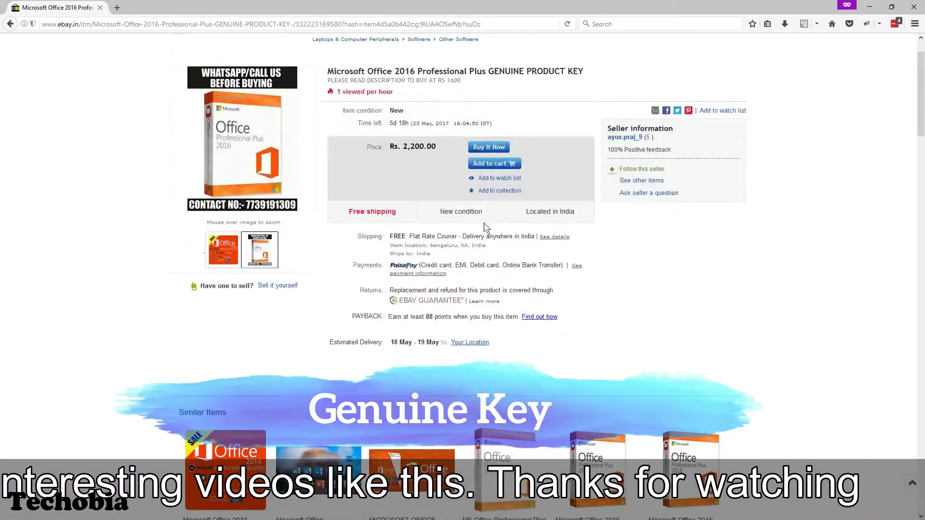
scroll(666, 322, down, 4)
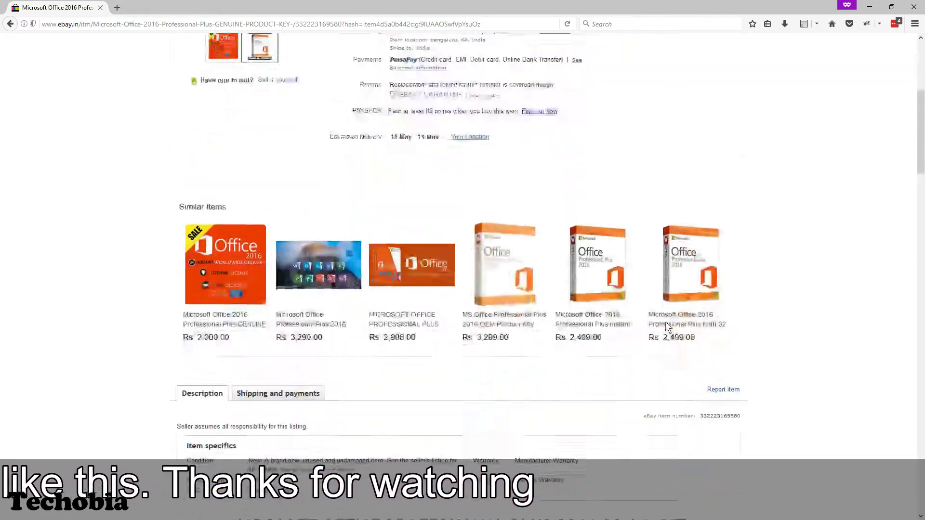
scroll(665, 322, down, 2)
scroll(666, 322, down, 3)
scroll(666, 327, down, 3)
scroll(665, 322, down, 2)
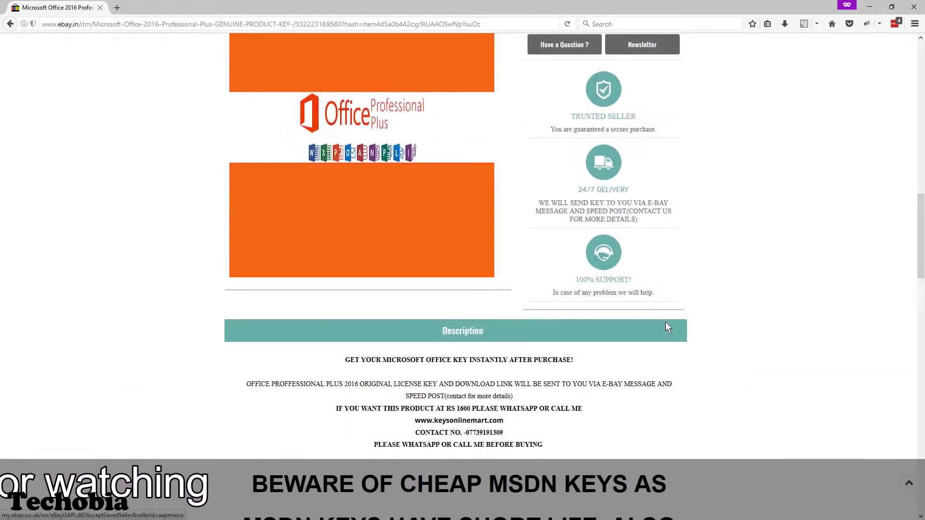
scroll(666, 321, down, 3)
drag(245, 221, 675, 221)
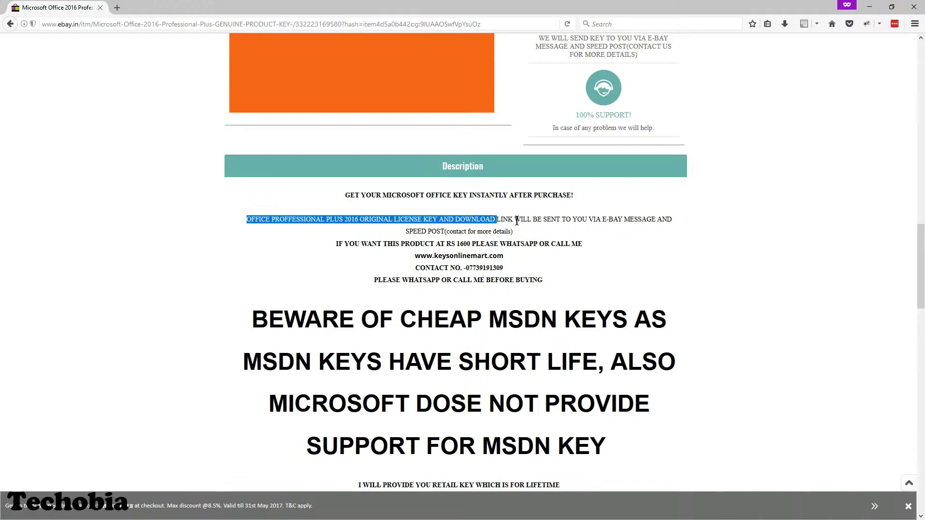
drag(440, 246, 610, 248)
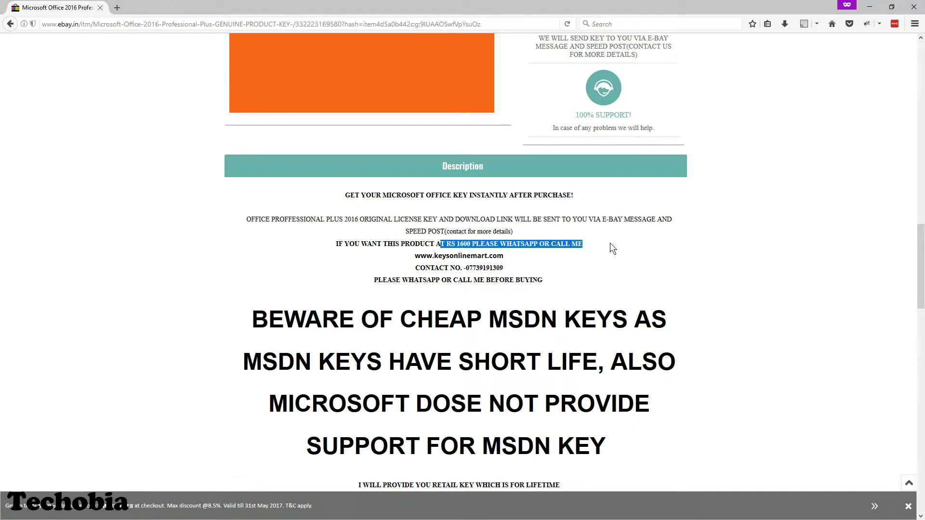
scroll(590, 282, down, 2)
scroll(571, 278, down, 2)
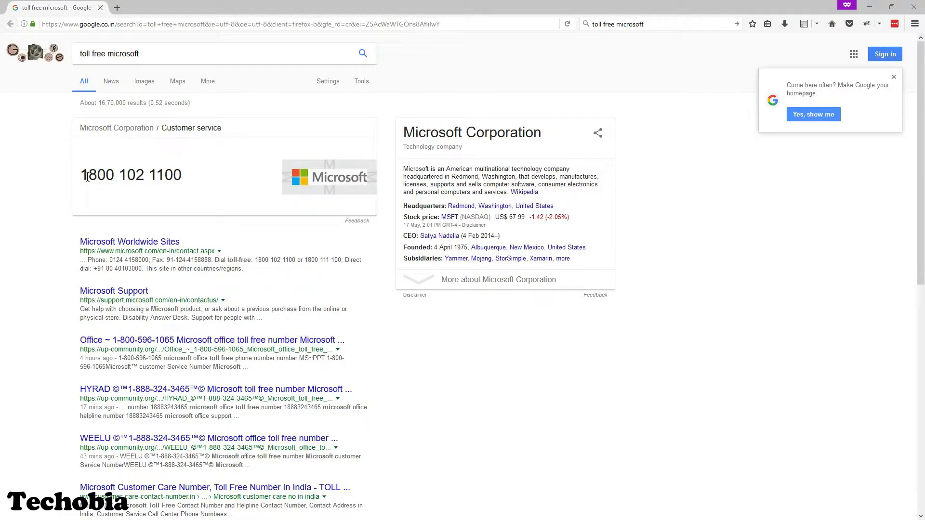
drag(87, 177, 185, 175)
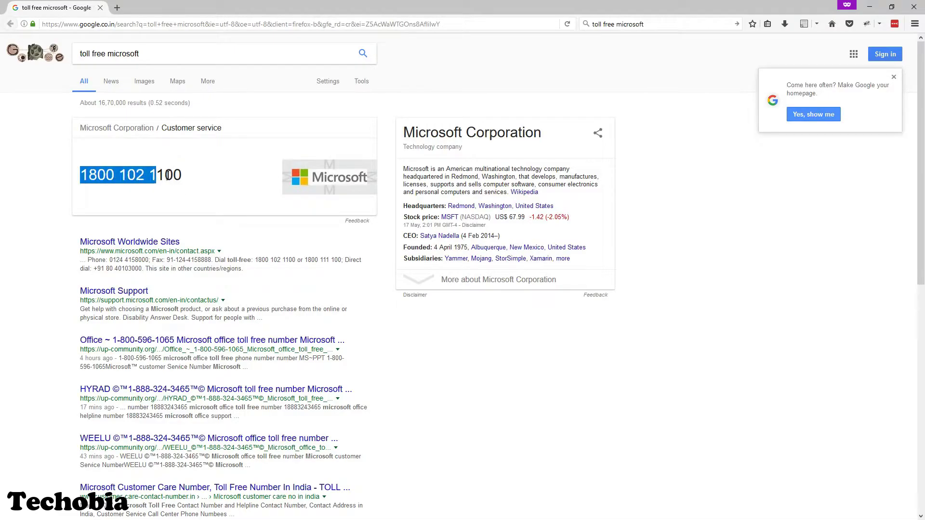
click(203, 182)
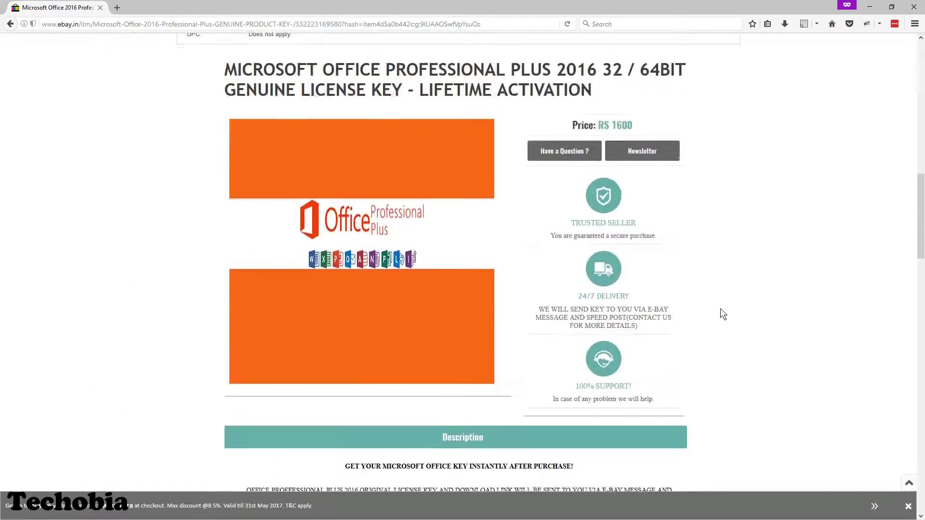
scroll(721, 311, up, 1)
scroll(736, 268, up, 4)
scroll(736, 268, up, 3)
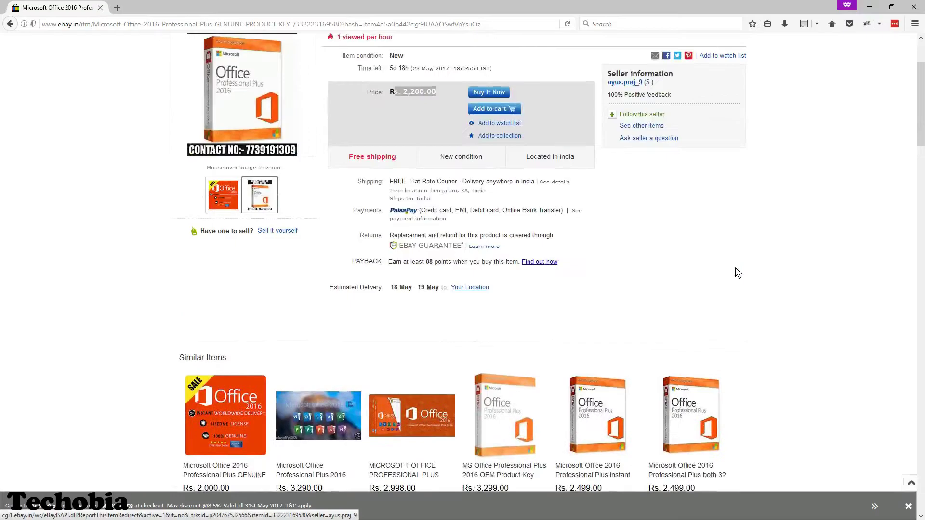
scroll(736, 269, up, 3)
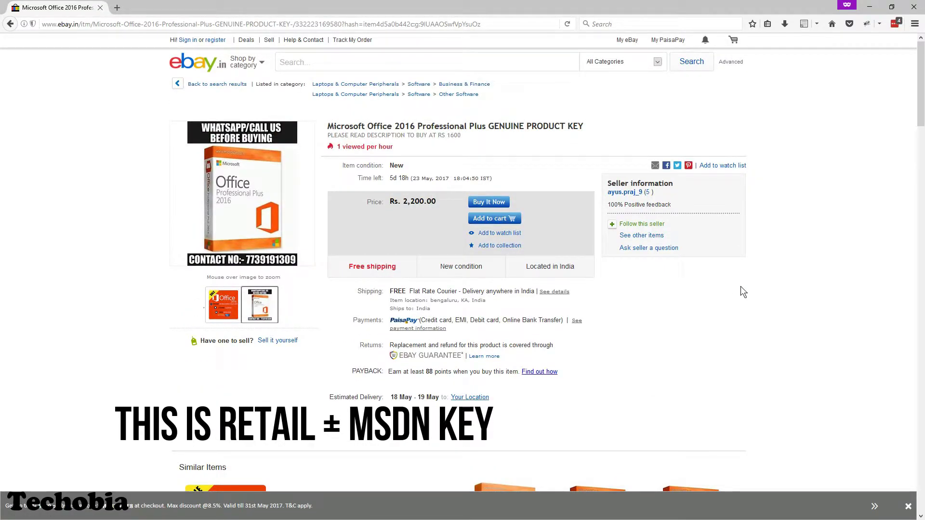
- Open a new private tab and go to setup.office.com, correcting a stray letter
click(120, 8)
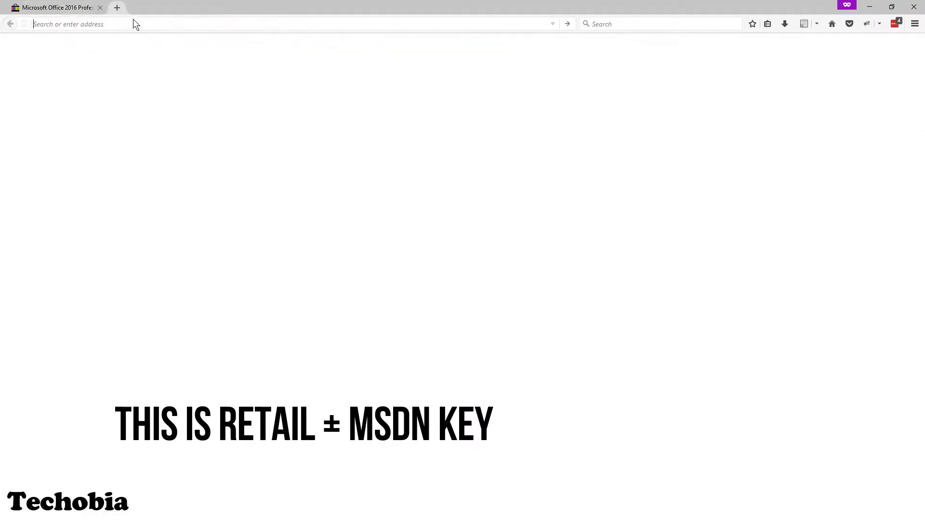
text(o)
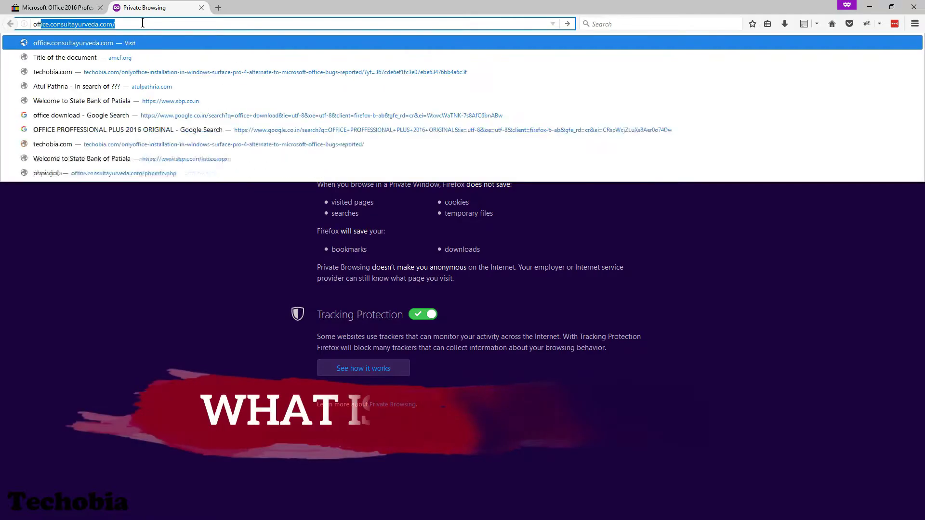
key(BackSpace)
text(s)
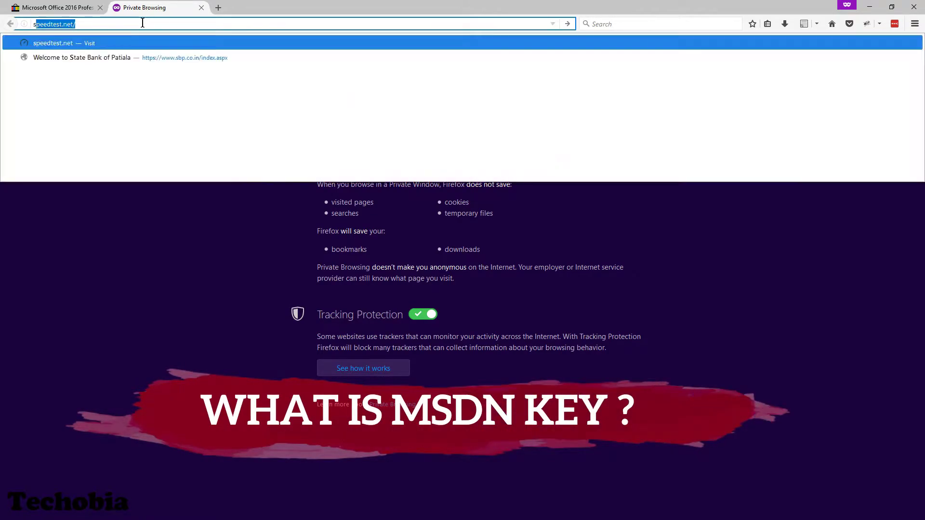
text(etup.of)
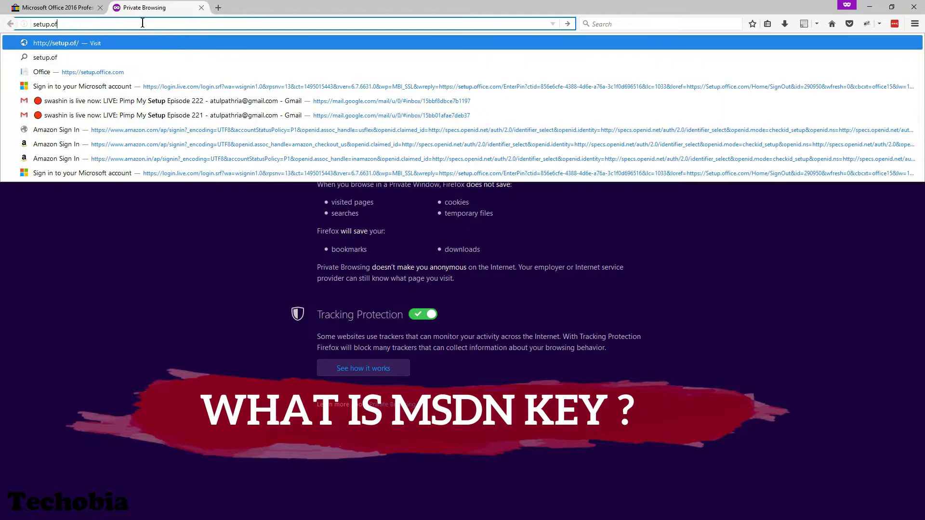
text(fice.com)
key(Return)
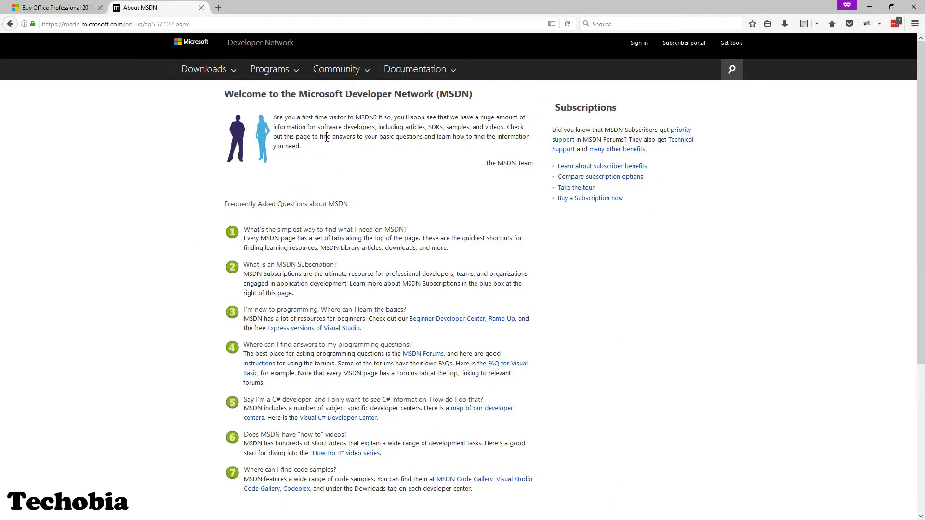
- Read the About MSDN FAQ, highlighting passages, then follow 'Buy a Subscription now'
drag(226, 95, 467, 94)
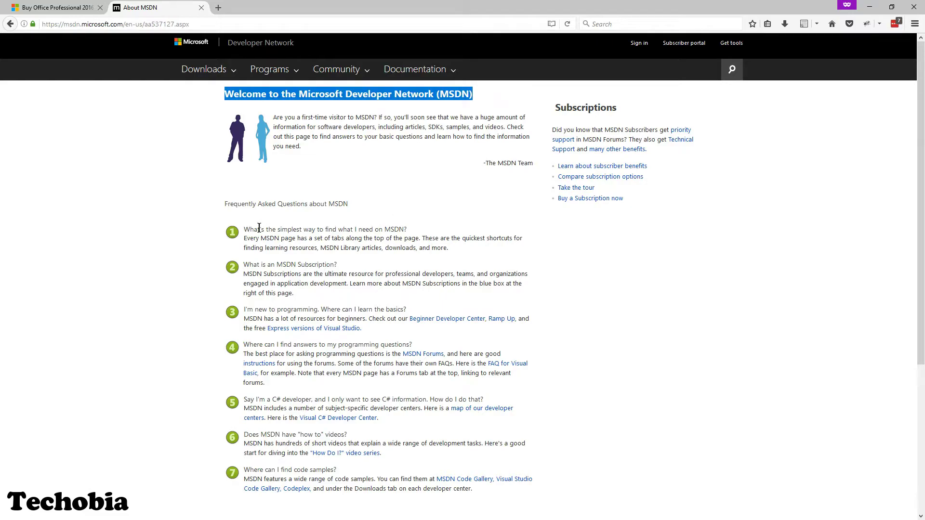
drag(244, 230, 383, 229)
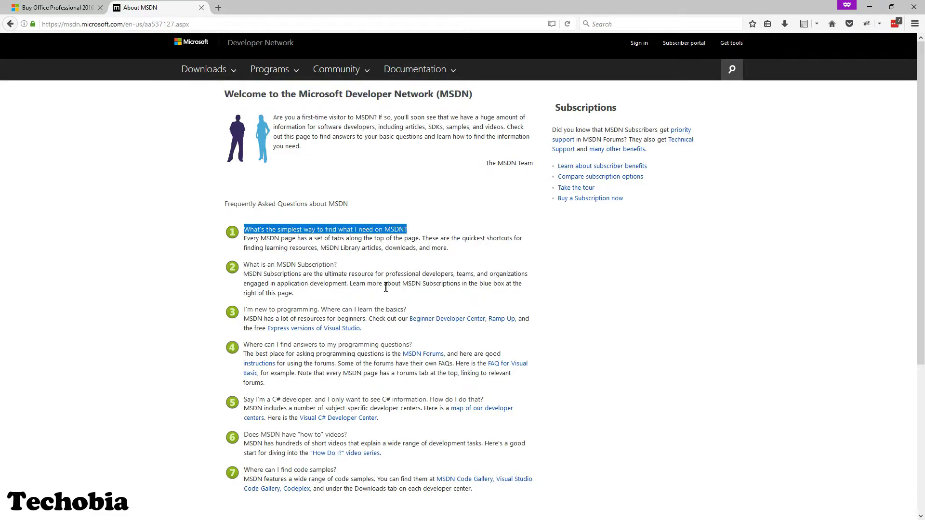
scroll(385, 287, down, 2)
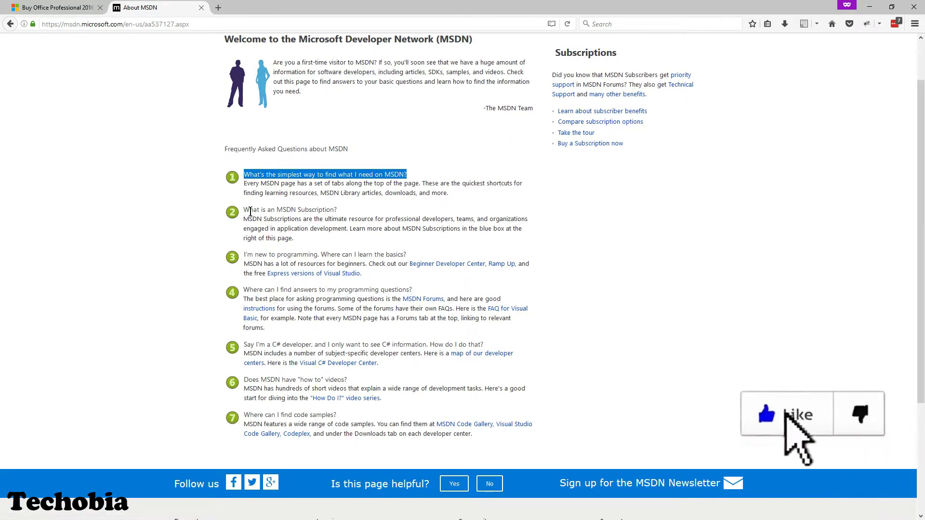
drag(250, 211, 494, 217)
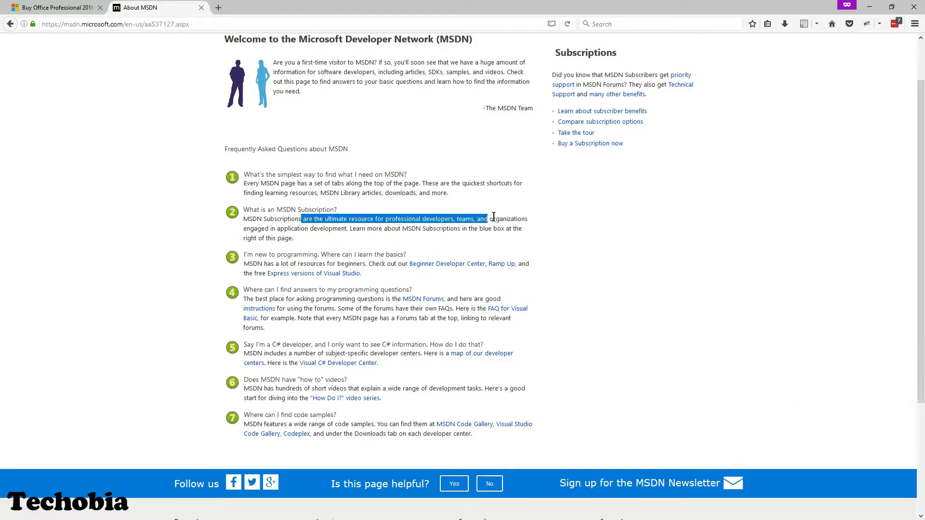
mouse_move(244, 209)
mouse_down()
mouse_move(327, 229)
mouse_move(481, 231)
mouse_up()
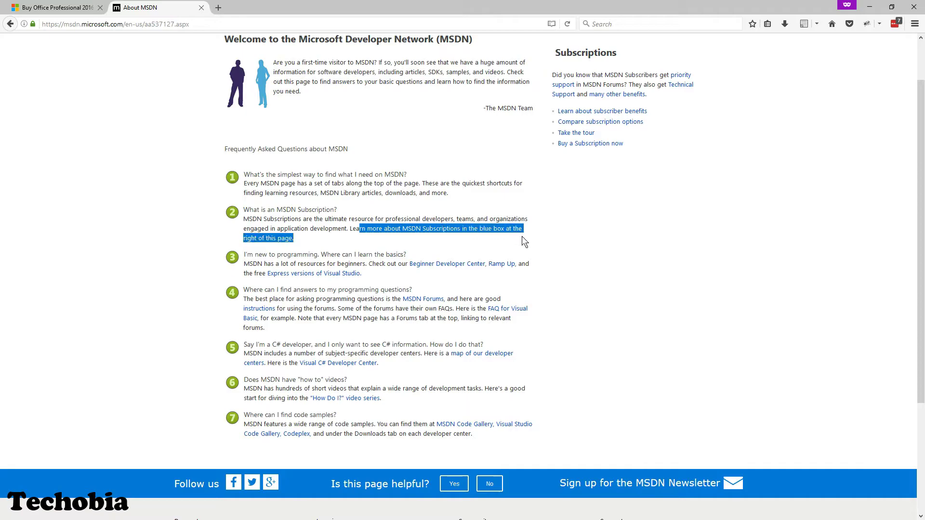
scroll(594, 261, up, 1)
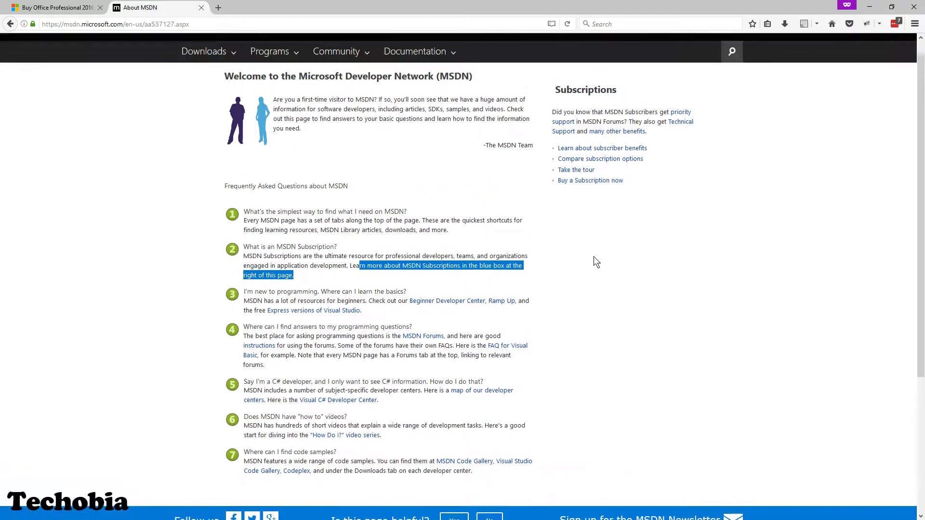
scroll(594, 262, up, 1)
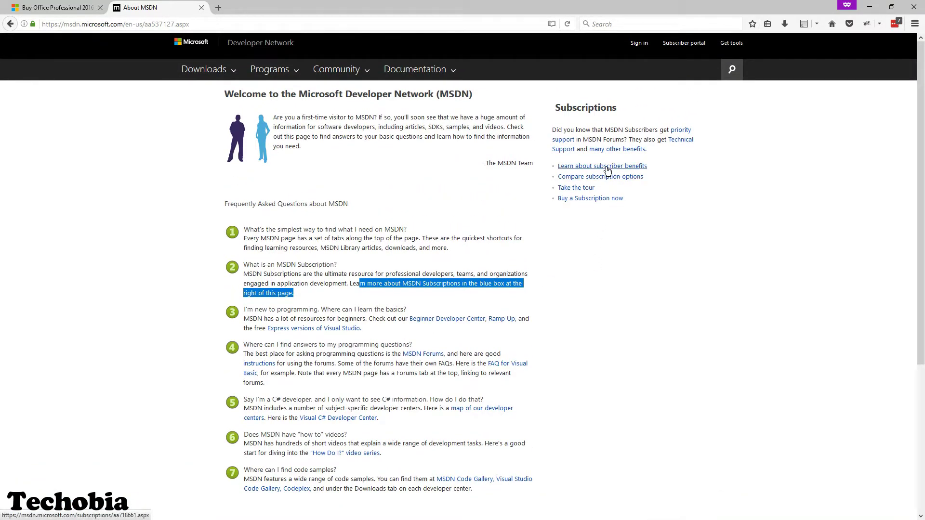
click(603, 200)
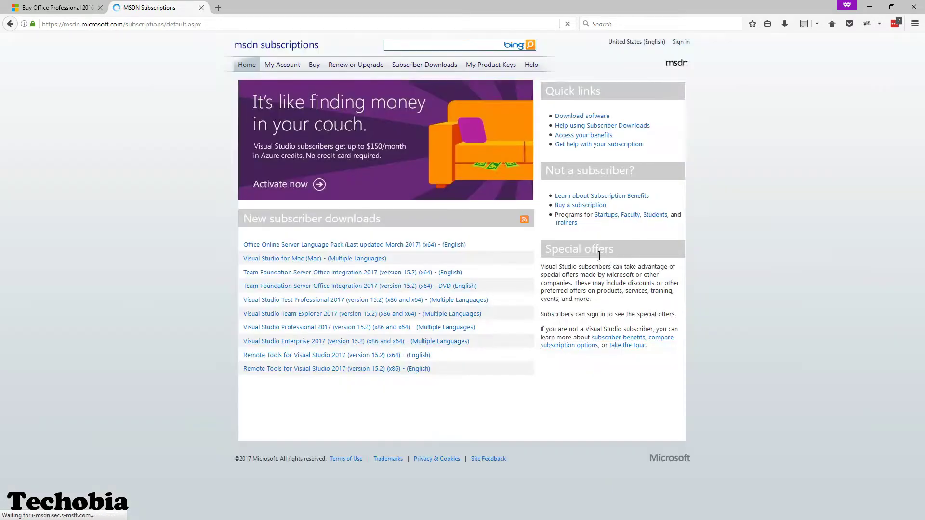
- View the Office Online Server Language Pack download, then return to the top products list
click(310, 250)
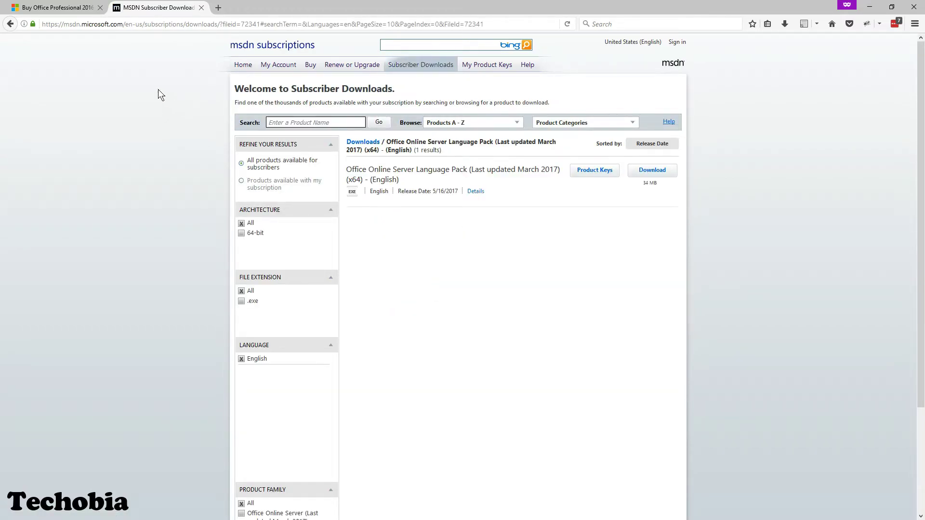
click(10, 25)
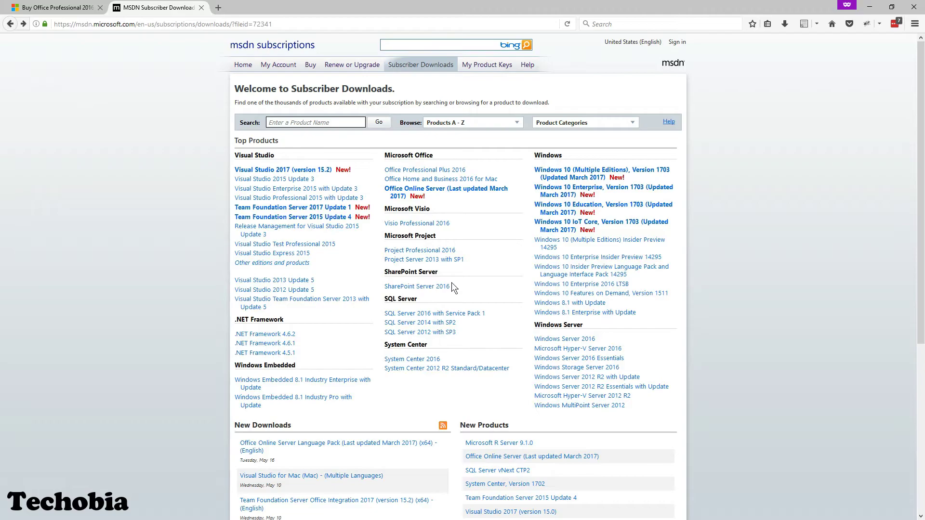
- Search for 'Retail + MSDN' and open the Product Keys and Activation result in a new tab
click(625, 26)
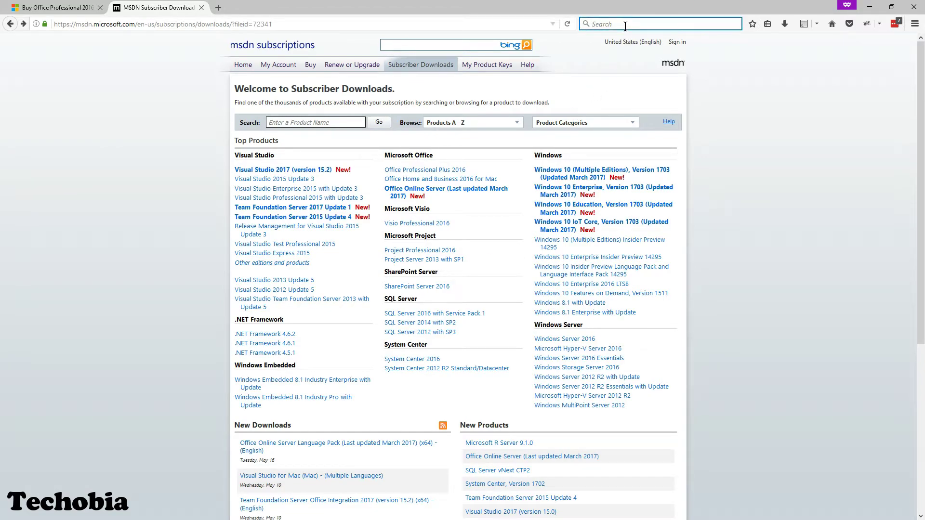
text(MSDN)
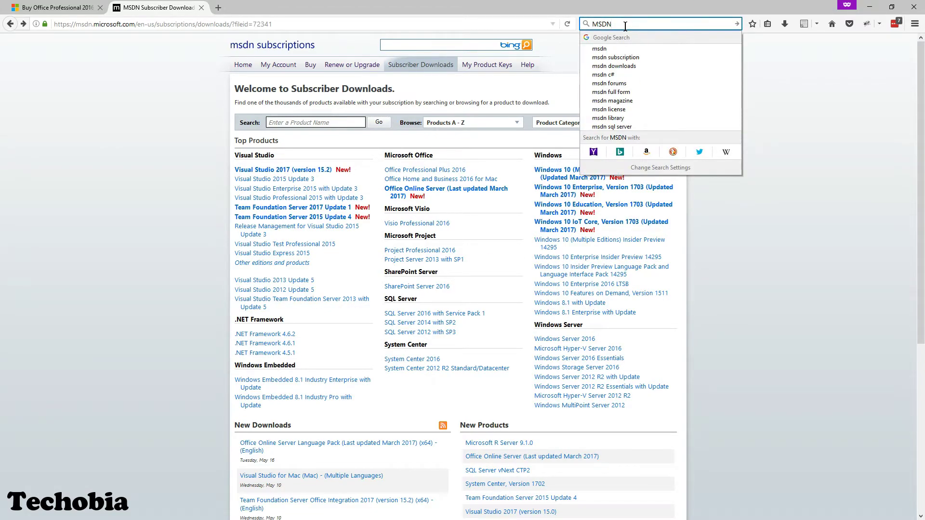
text(Retail )
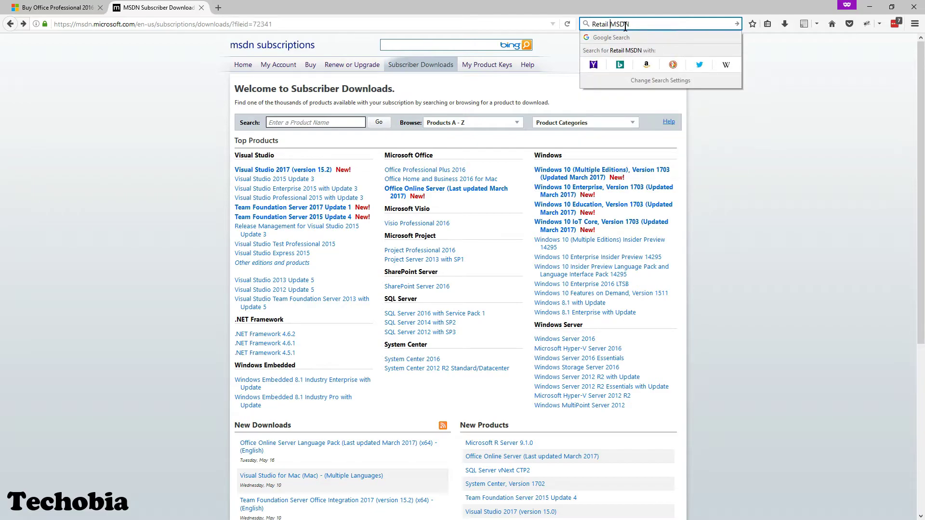
text(+)
key(Return)
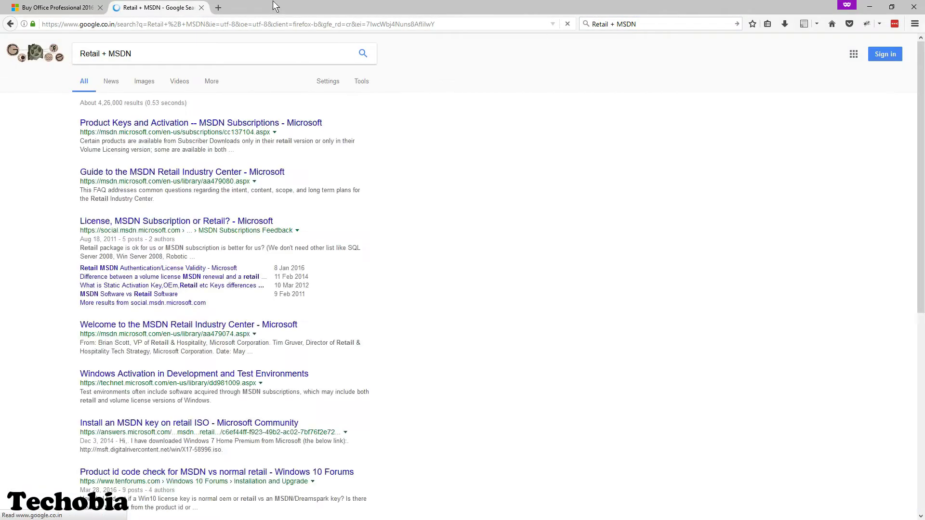
click(189, 50)
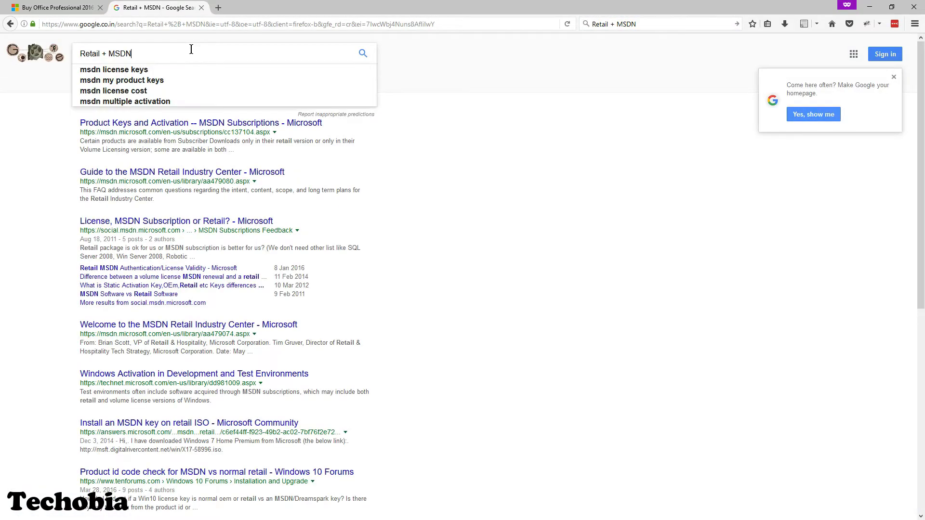
middle_click(205, 127)
click(258, 7)
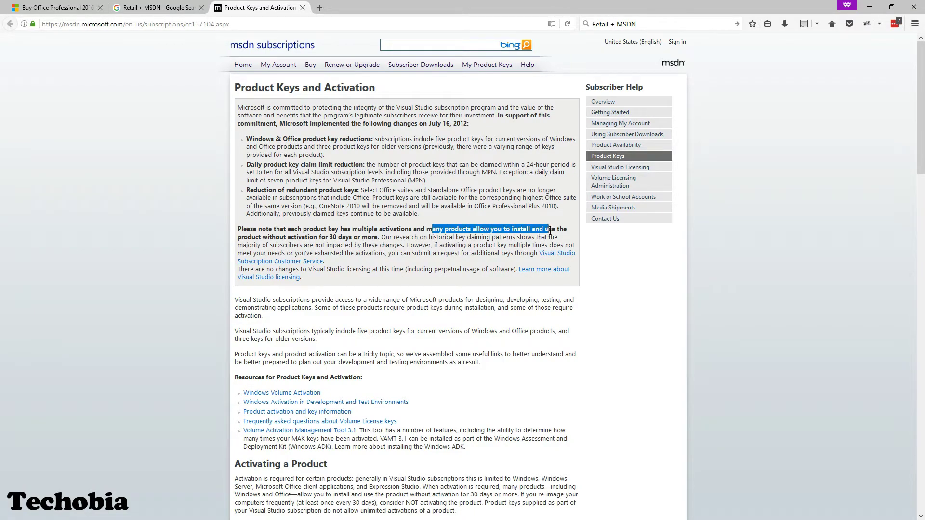
- Read the notes on unactivated use and exhausted activations, highlighting them, then deselect
drag(259, 239, 331, 239)
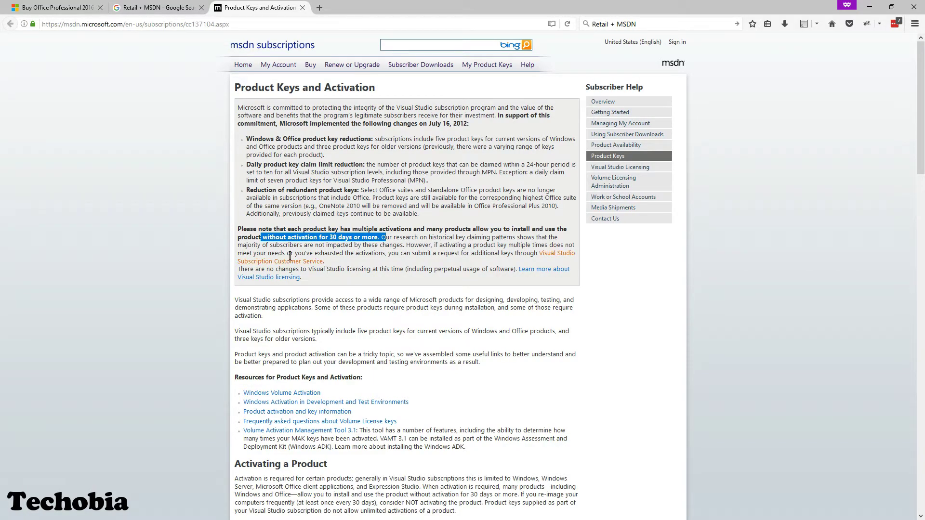
drag(294, 254, 368, 255)
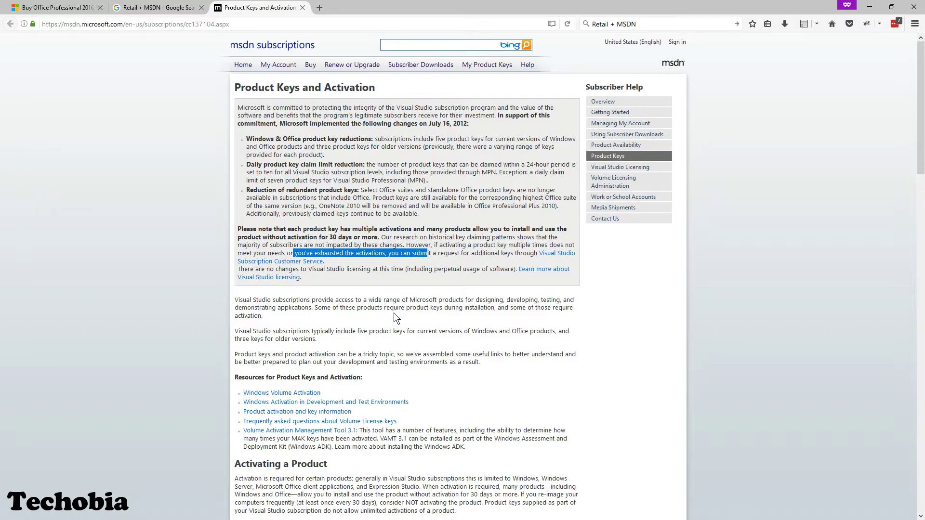
click(211, 271)
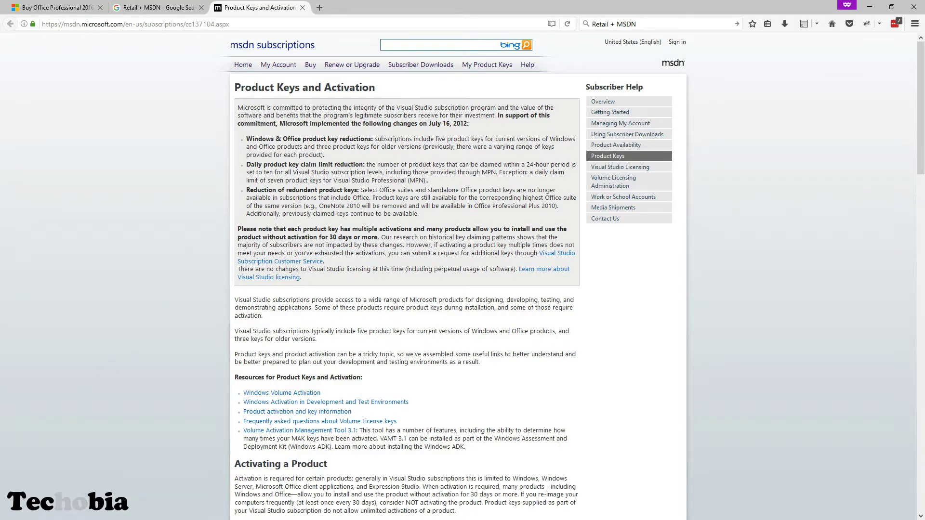